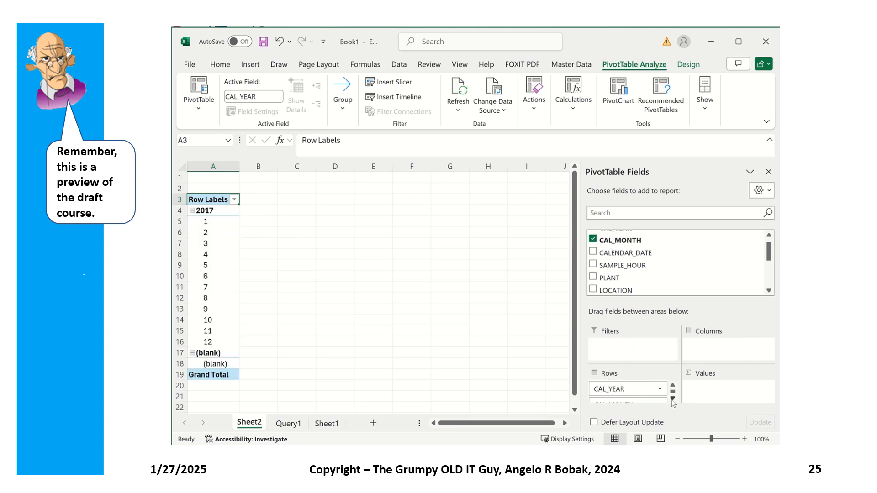
Step: Add CALENDAR_DATE to the PivotTable rows and SAMPLE_HOUR to the columns
left_click(672, 398)
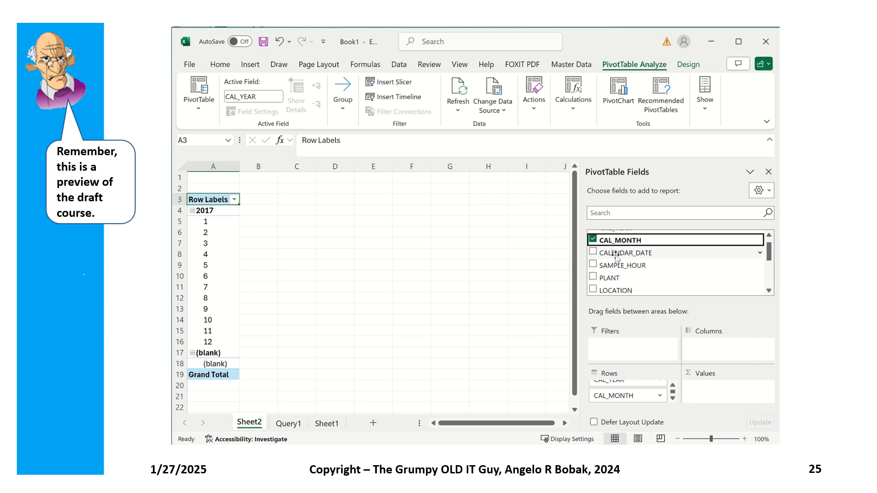
left_click_drag(616, 256, 631, 413)
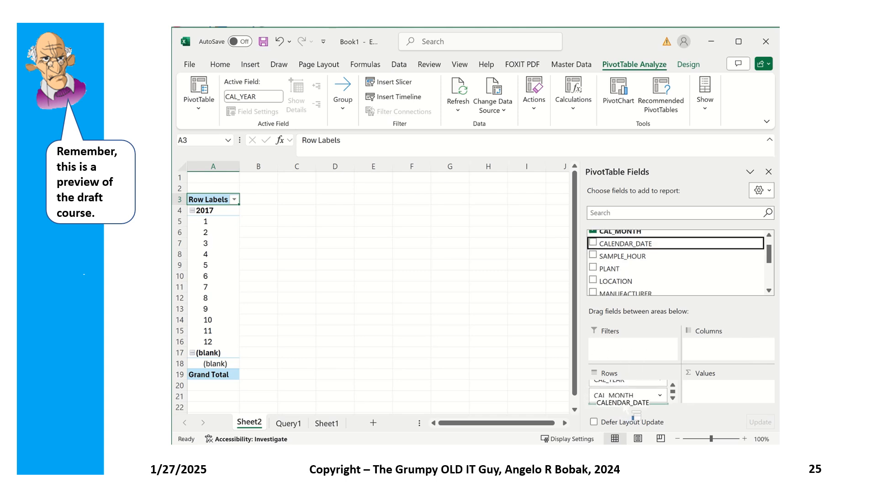
left_click(673, 397)
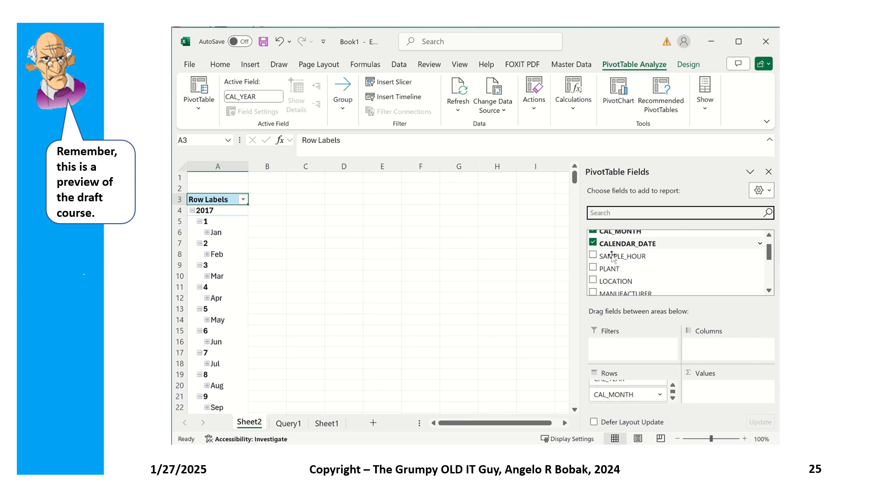
mouse_move(613, 258)
left_mouse_down()
mouse_move(683, 356)
mouse_move(706, 359)
mouse_move(714, 350)
left_mouse_up()
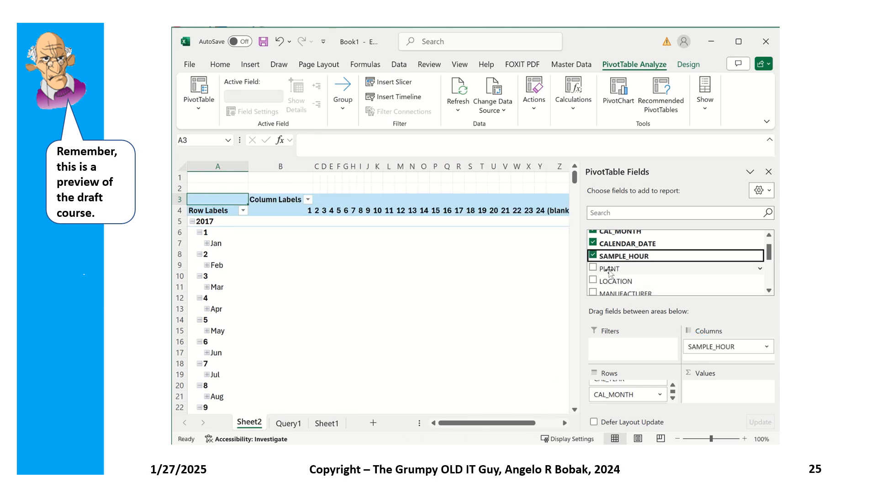
Step: Add PLANT and LOCATION to the PivotTable row fields
mouse_move(607, 270)
left_mouse_down()
mouse_move(619, 405)
mouse_move(632, 417)
left_mouse_up()
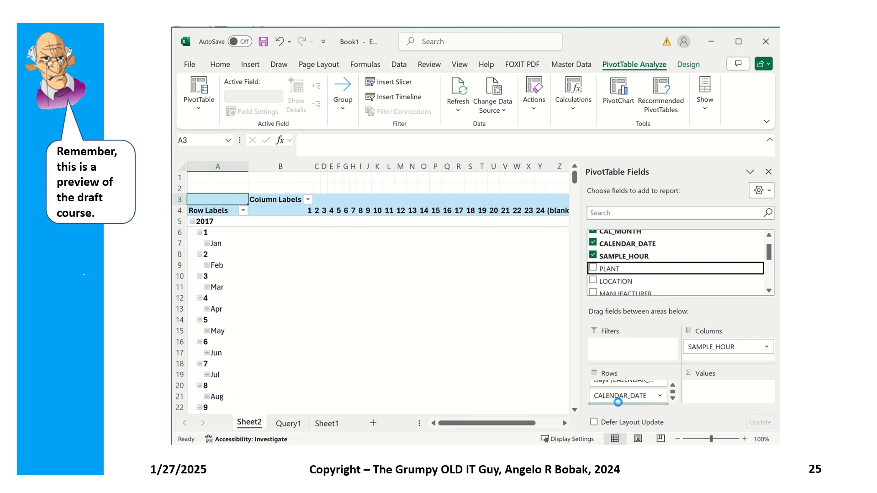
left_click(769, 291)
left_click(769, 291)
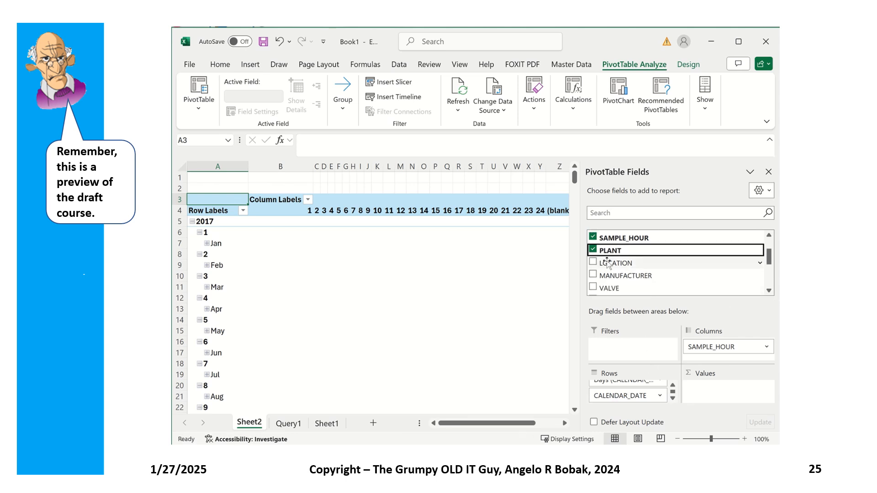
left_click_drag(608, 263, 598, 406)
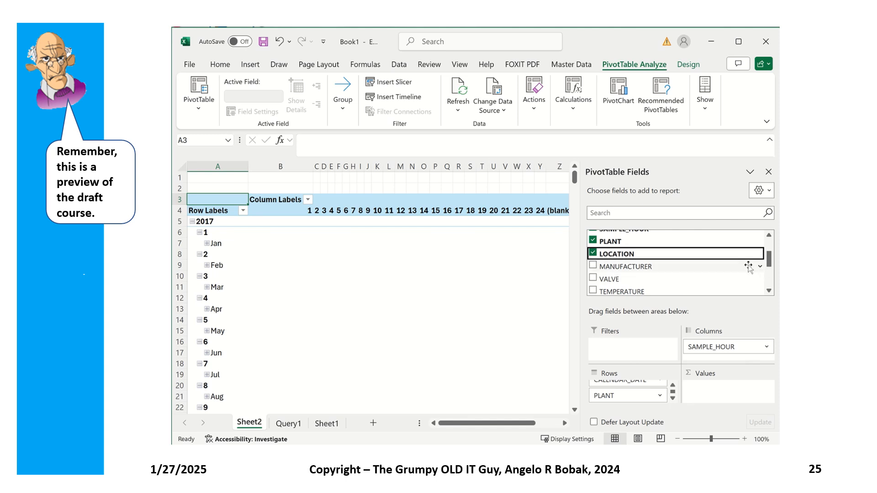
Step: Move CAL_YEAR and CAL_MONTH into the PivotTable filters
left_click_drag(770, 254, 772, 240)
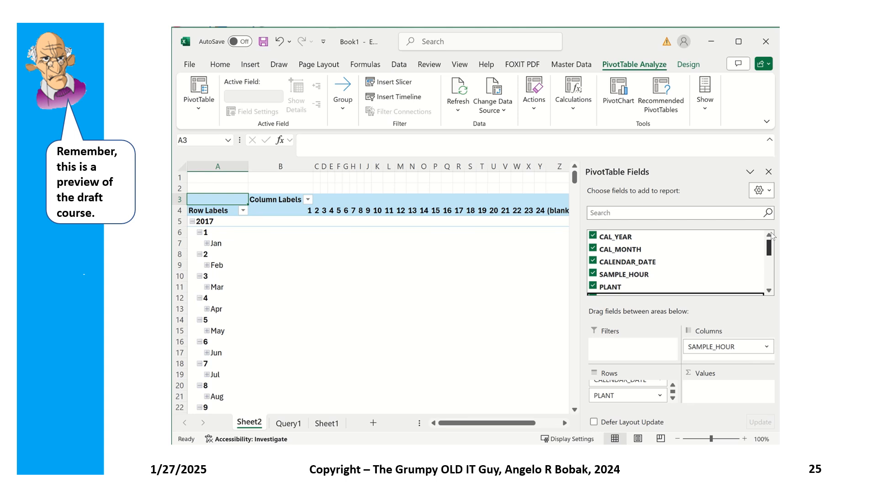
left_click_drag(772, 237, 749, 230)
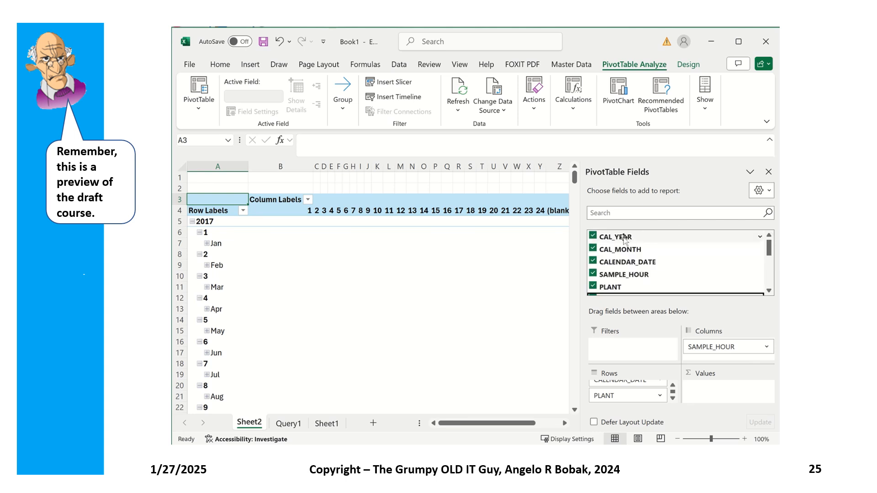
mouse_move(624, 237)
left_mouse_down()
mouse_move(612, 326)
mouse_move(624, 358)
mouse_move(612, 350)
left_mouse_up()
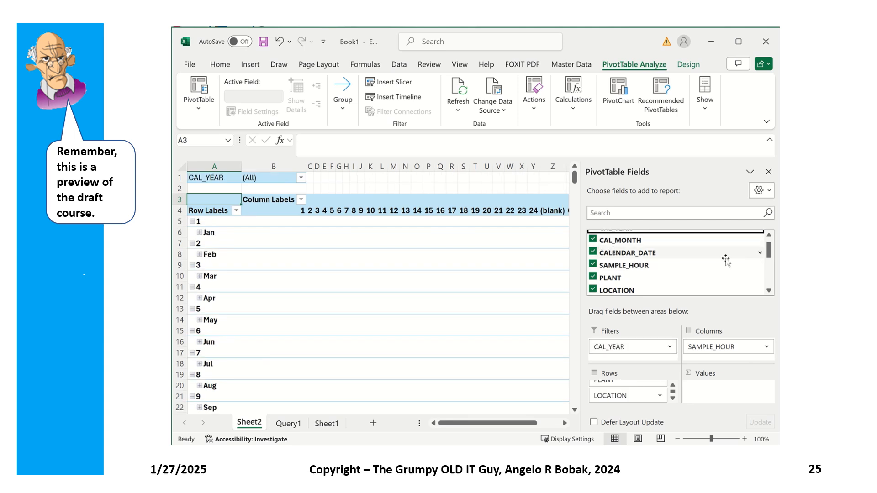
left_click_drag(627, 241, 624, 357)
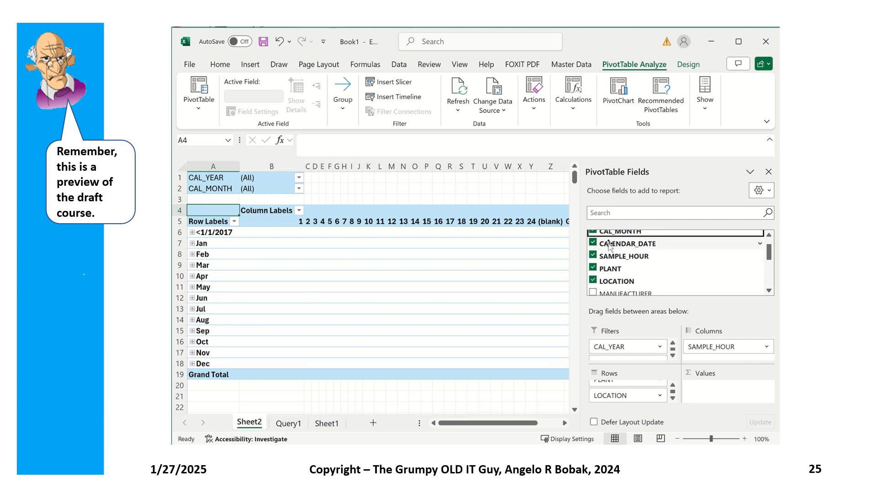
Step: Move LOCATION into the filters and add MANUFACTURER as a filter field
mouse_move(610, 247)
left_mouse_down()
mouse_move(603, 312)
mouse_move(626, 362)
mouse_move(642, 370)
mouse_move(617, 362)
mouse_move(625, 370)
mouse_move(606, 231)
left_mouse_up()
left_click_drag(773, 247, 771, 254)
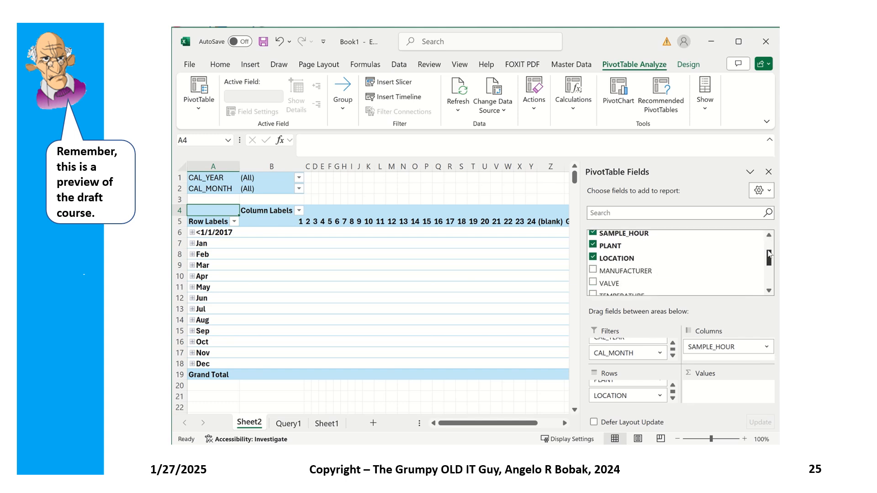
mouse_move(617, 258)
left_mouse_down()
mouse_move(617, 349)
mouse_move(627, 371)
mouse_move(613, 361)
mouse_move(622, 373)
left_mouse_up()
left_click_drag(618, 262, 632, 373)
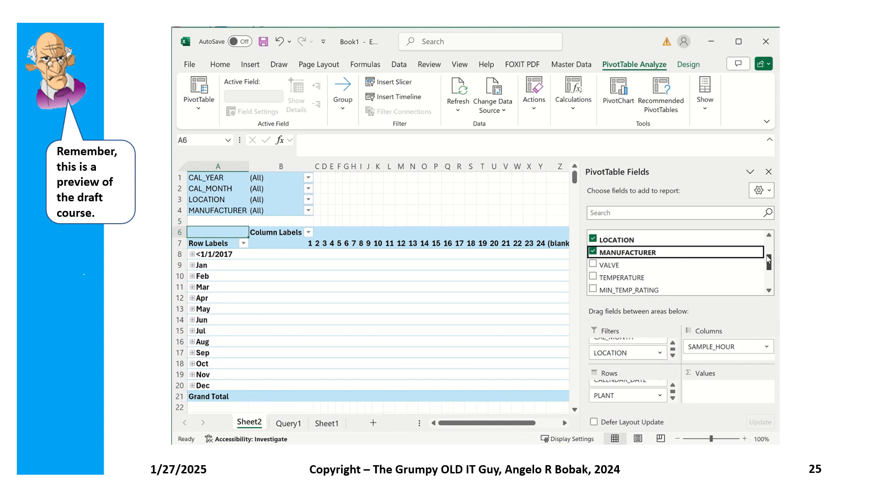
Step: Add TEMPERATURE to the PivotTable column fields
left_click_drag(621, 278, 725, 373)
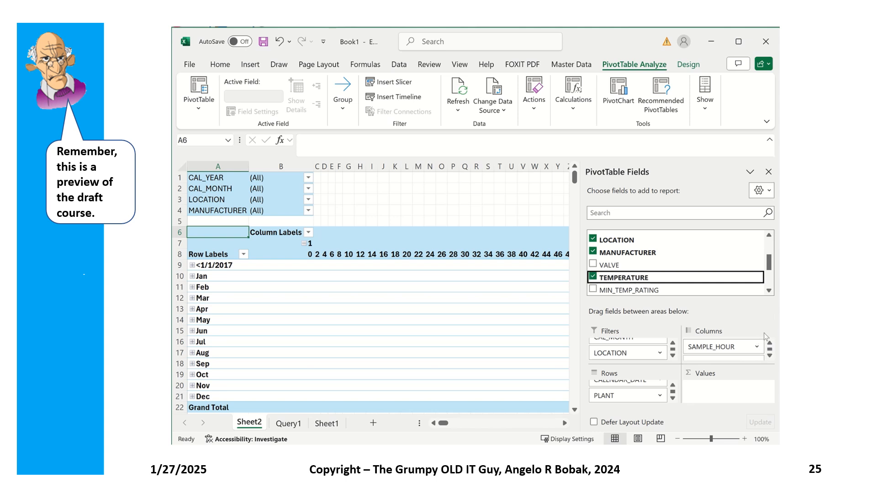
left_click(770, 356)
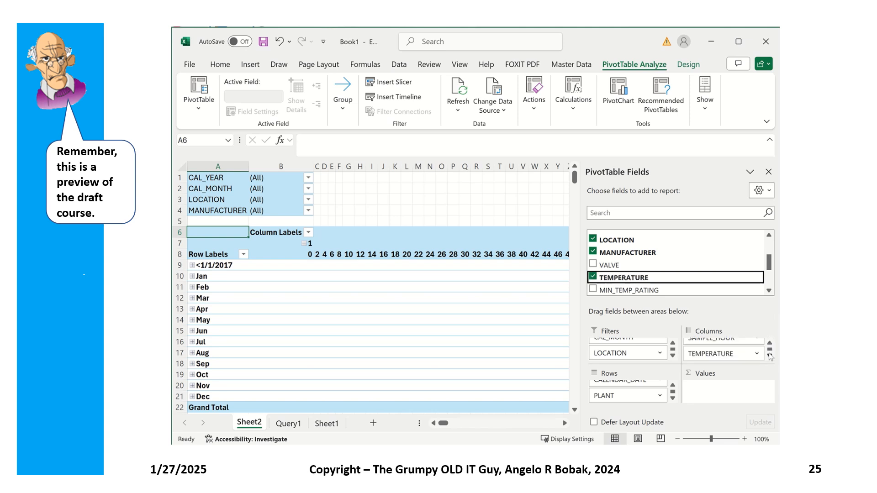
Step: Filter the report to CAL_MONTH 12, leaving the CAL_YEAR filter at All
left_click(308, 178)
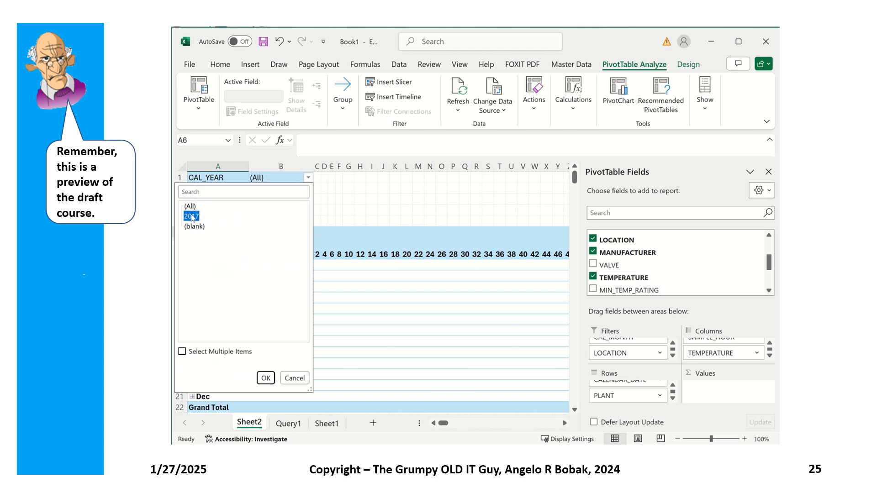
left_click(276, 379)
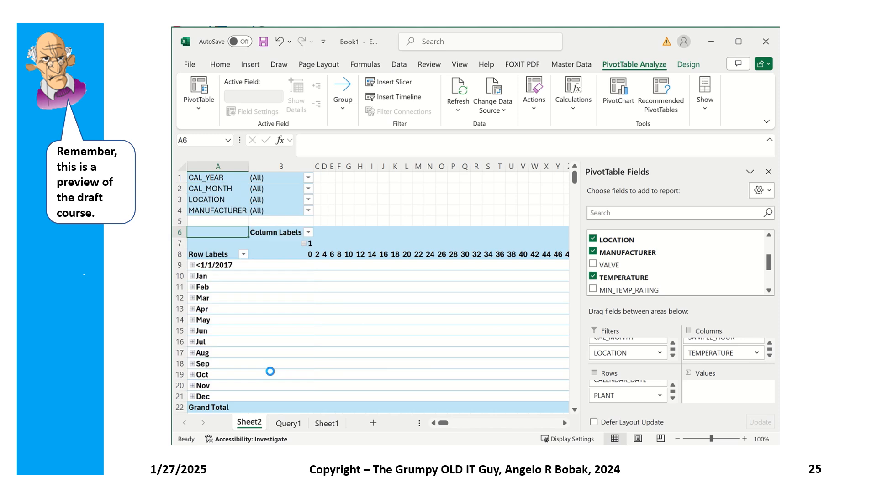
left_click(308, 189)
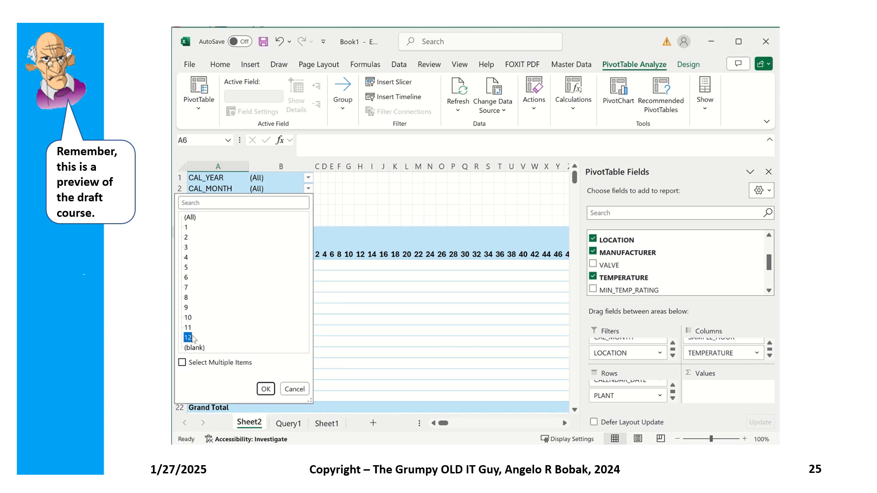
left_click(266, 389)
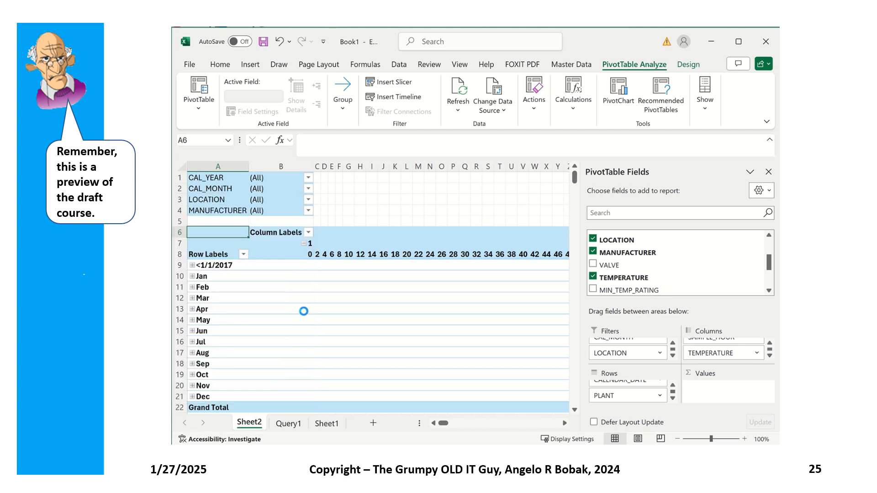
Step: Filter LOCATION to GENERATOR ROOM and MANUFACTURER to M1
left_click(309, 200)
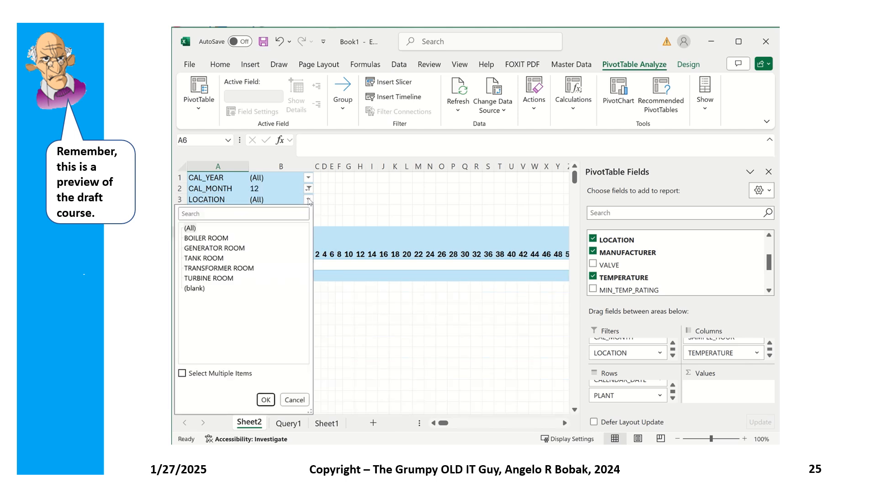
left_click(209, 249)
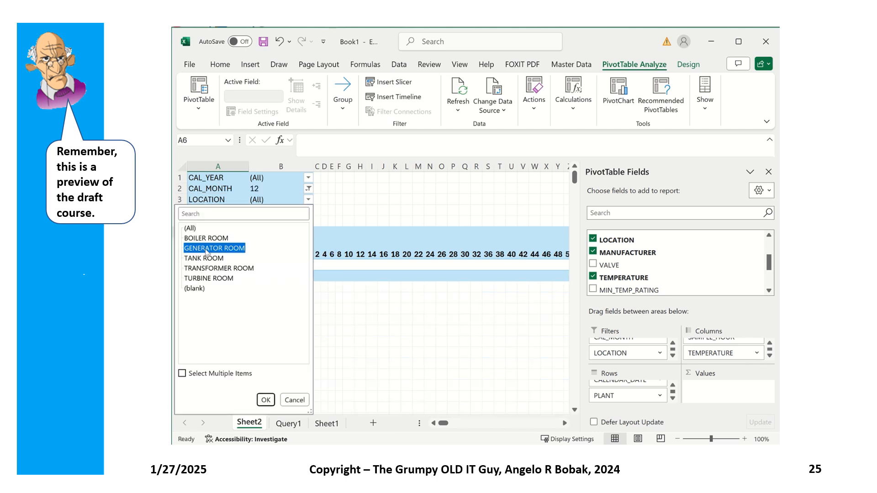
left_click(267, 403)
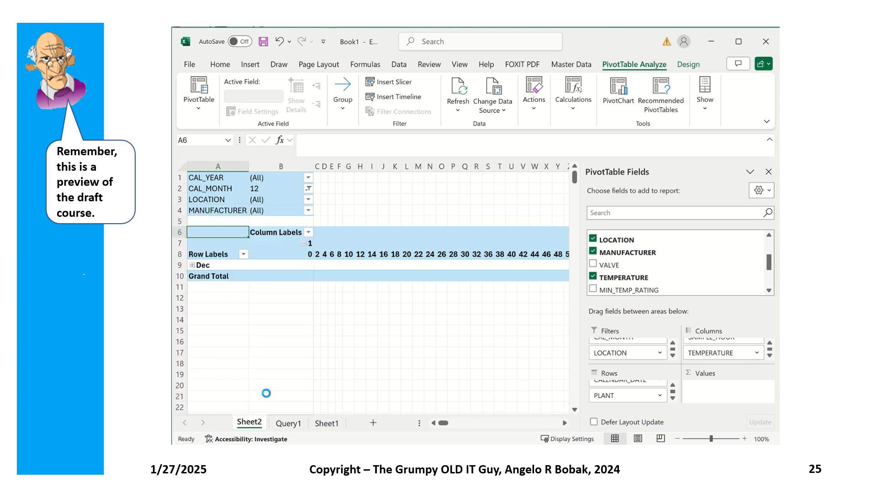
left_click(323, 211)
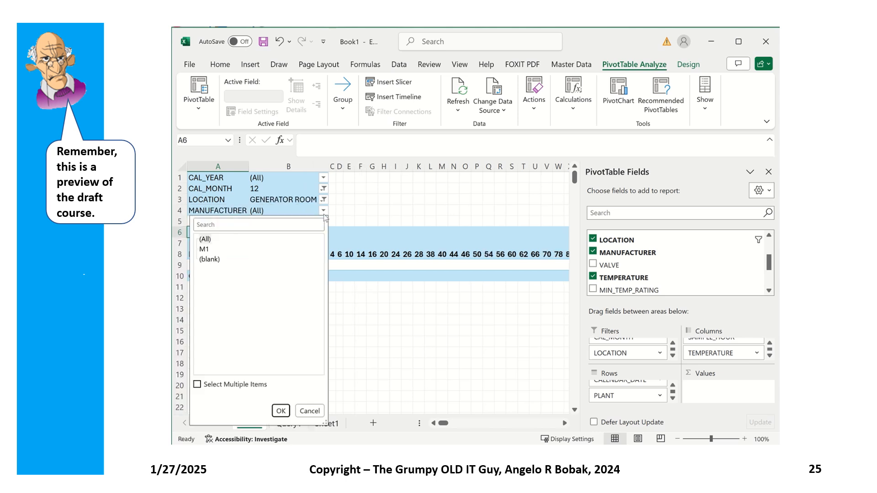
left_click(203, 250)
left_click(277, 414)
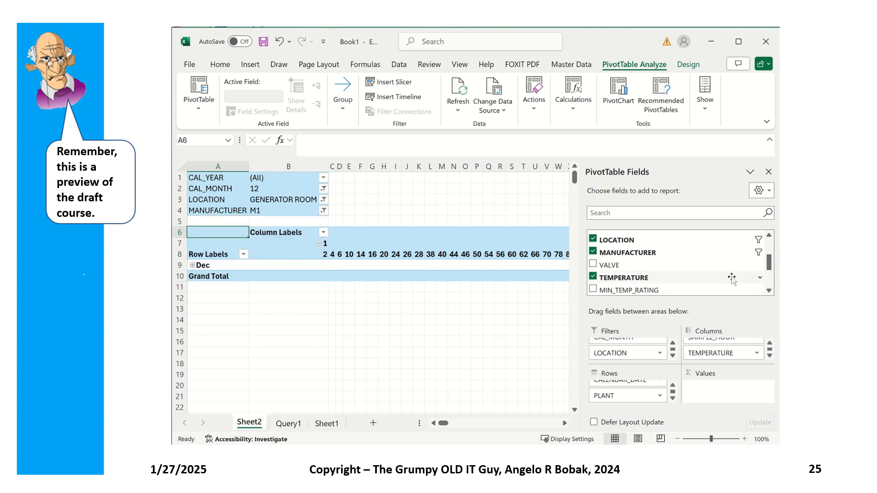
Step: Add TEMPERATURE to the PivotTable values
left_click_drag(628, 277, 724, 393)
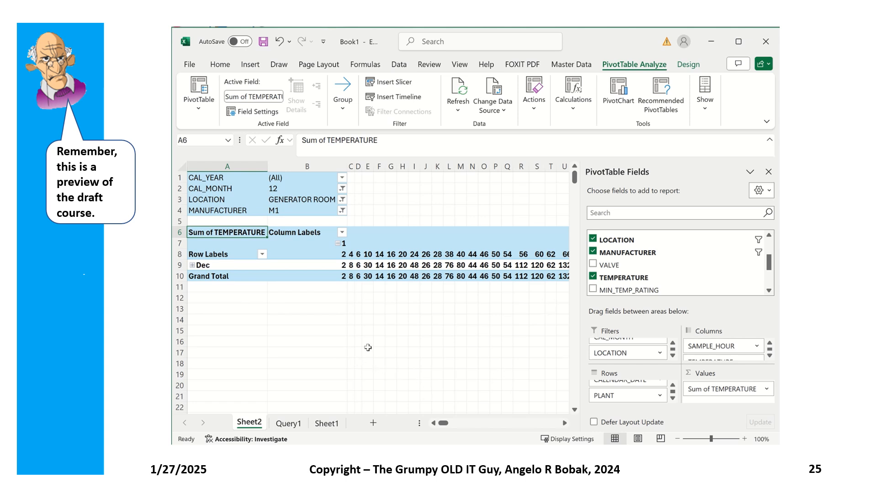
left_click(408, 333)
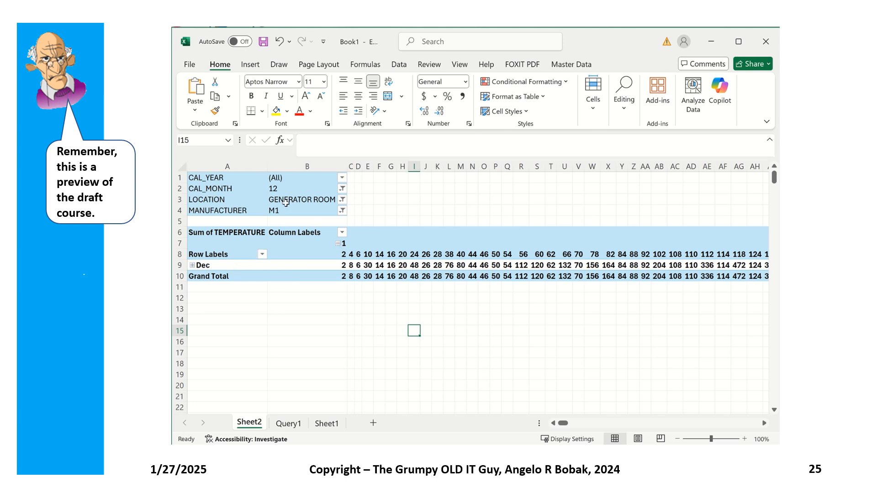
left_click(272, 196)
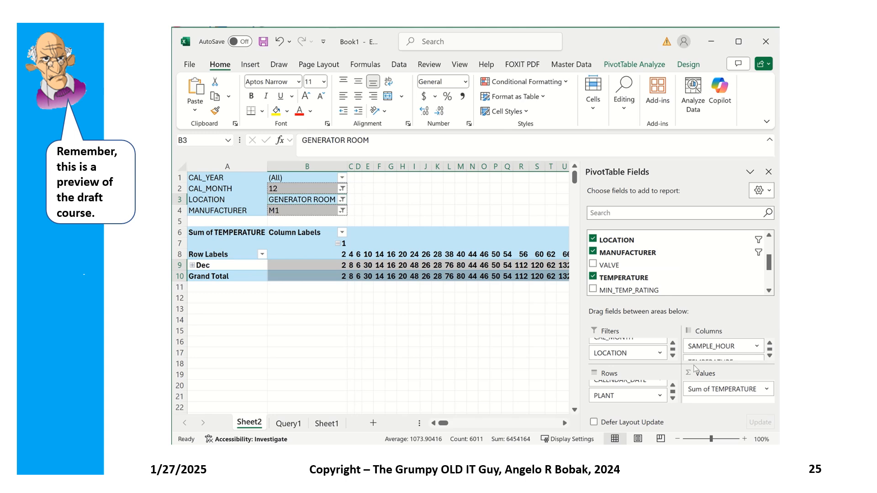
left_click(770, 356)
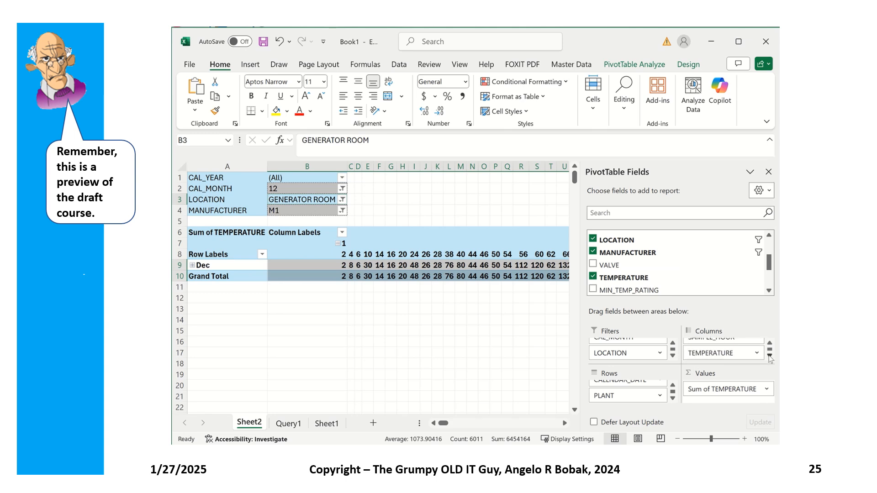
left_click(769, 391)
left_click(769, 391)
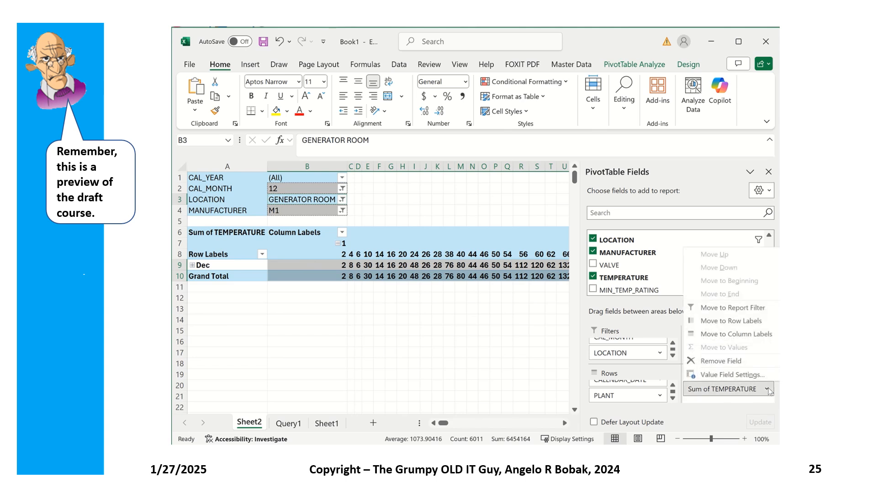
left_click(770, 391)
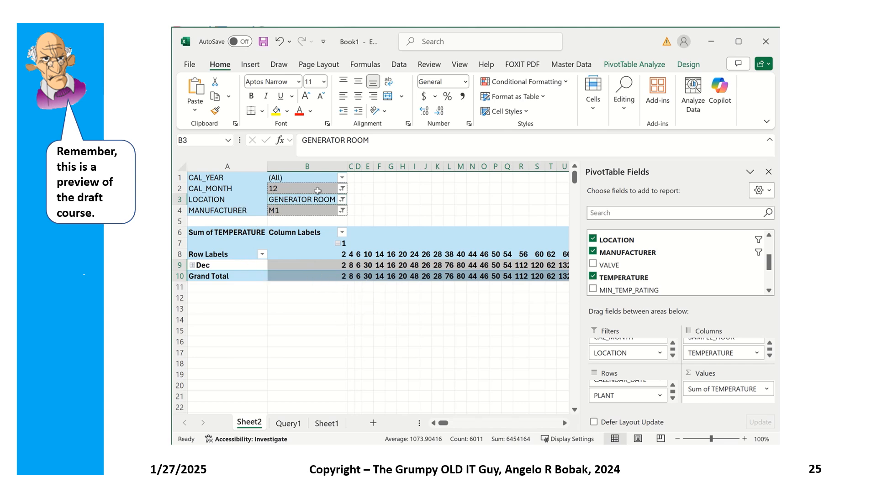
Step: Reset the CAL_MONTH filter to All and remove TEMPERATURE from the column fields
left_click(342, 189)
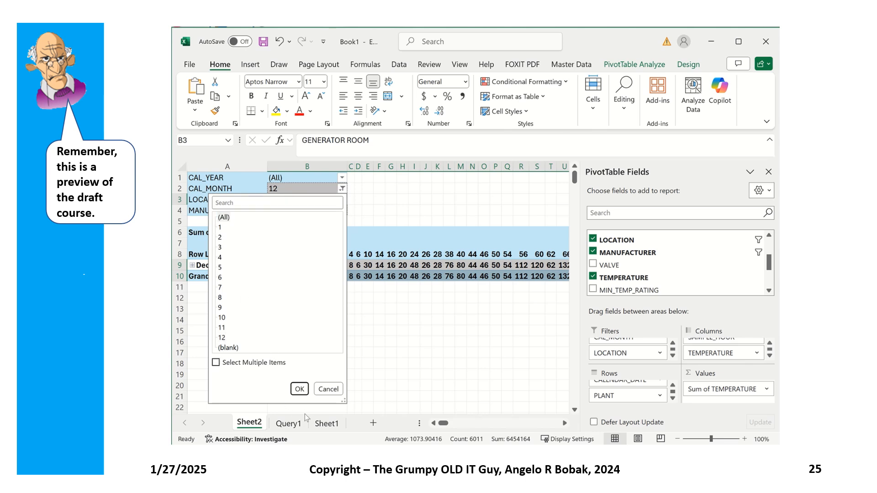
left_click(300, 389)
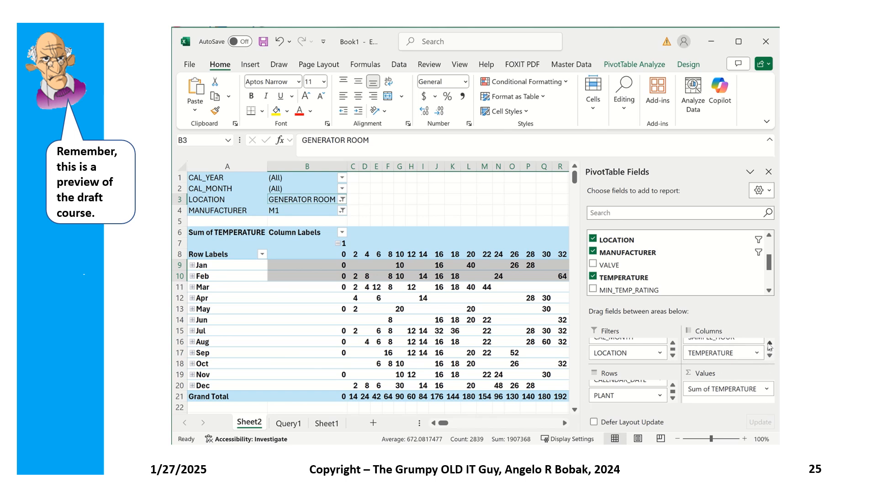
left_click_drag(721, 353, 706, 280)
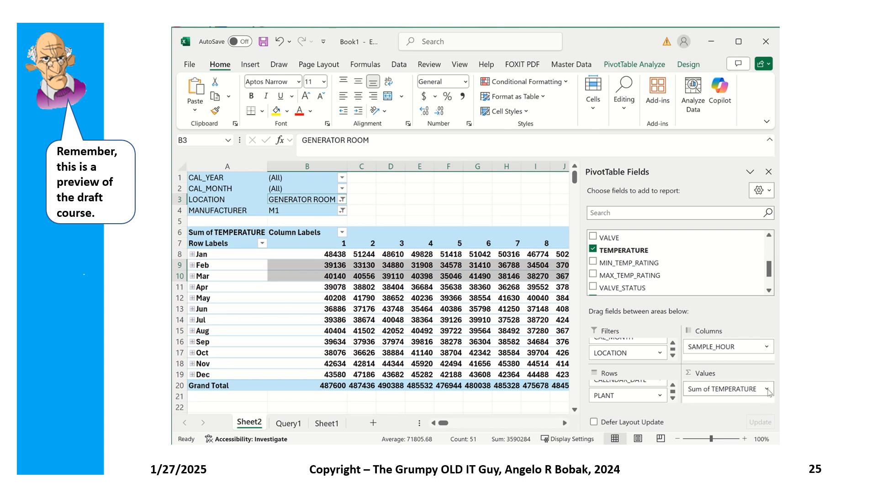
Step: Change the TEMPERATURE value field to summarize by Average and narrow the field list pane
left_click(737, 386)
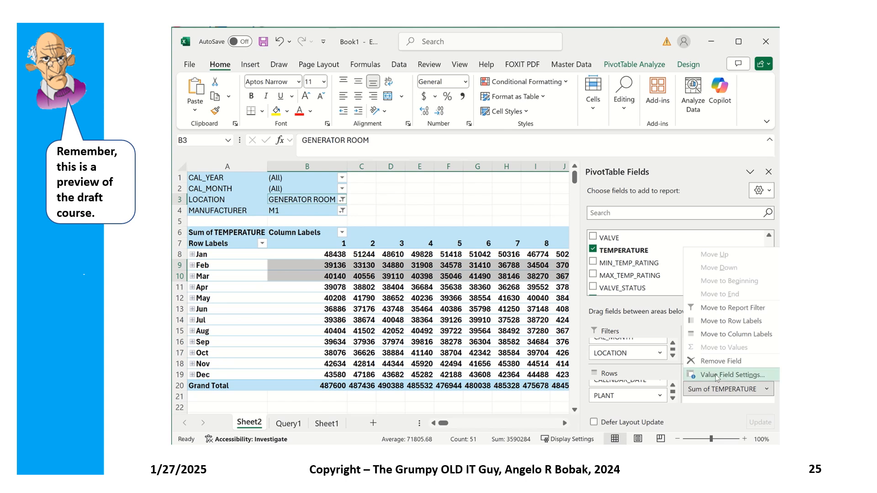
left_click(715, 375)
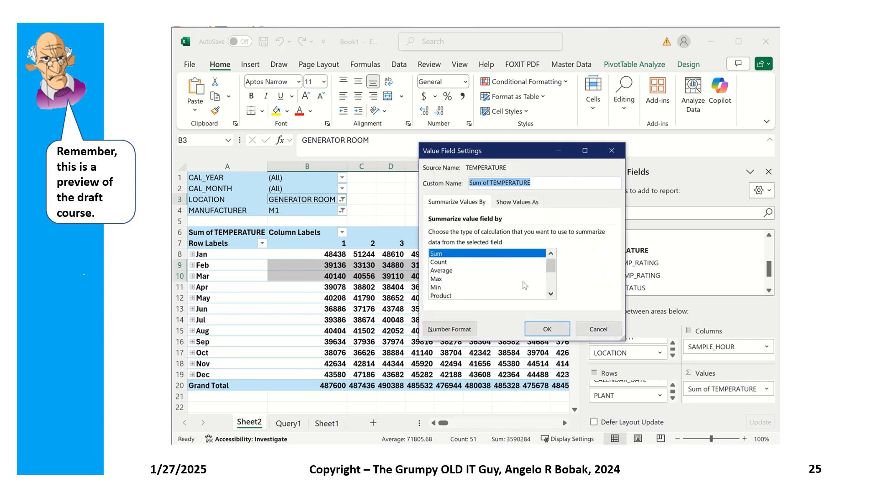
left_click(554, 284)
left_click_drag(554, 282, 549, 246)
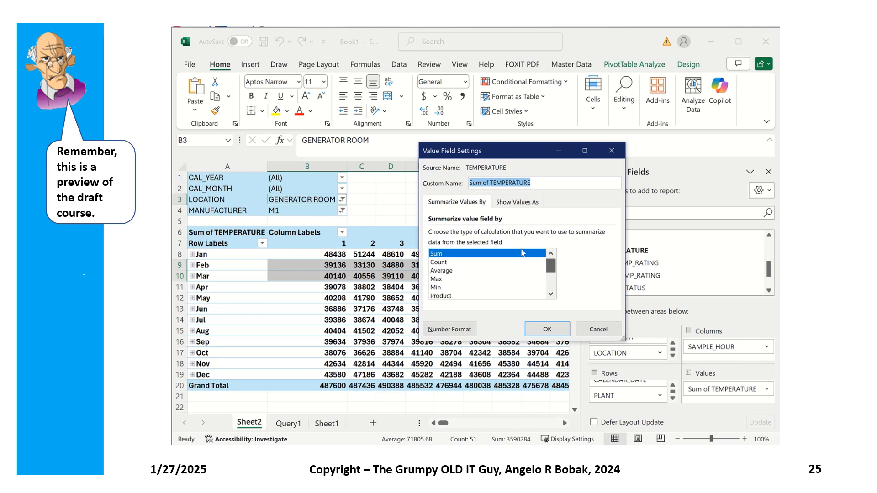
left_click(437, 271)
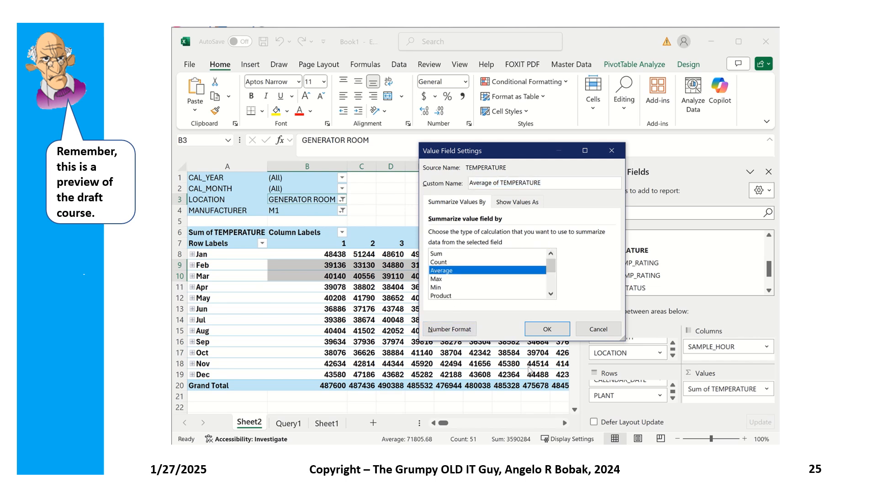
left_click(547, 330)
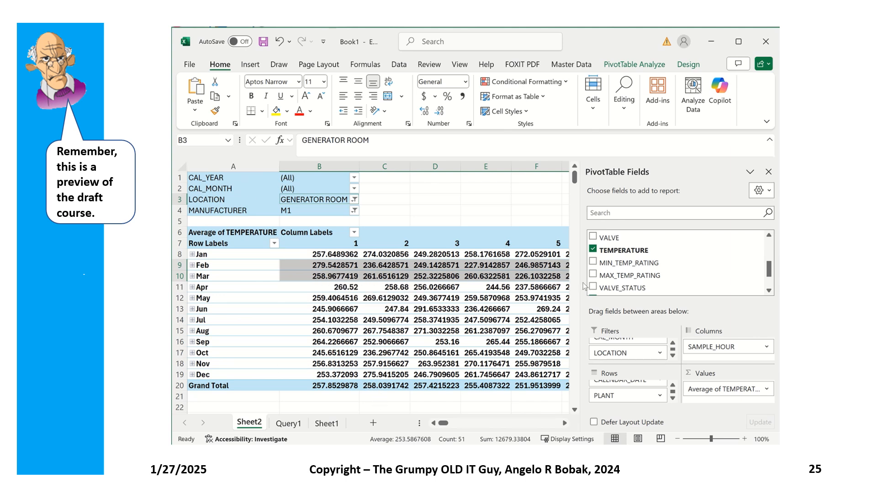
left_click_drag(584, 287, 724, 293)
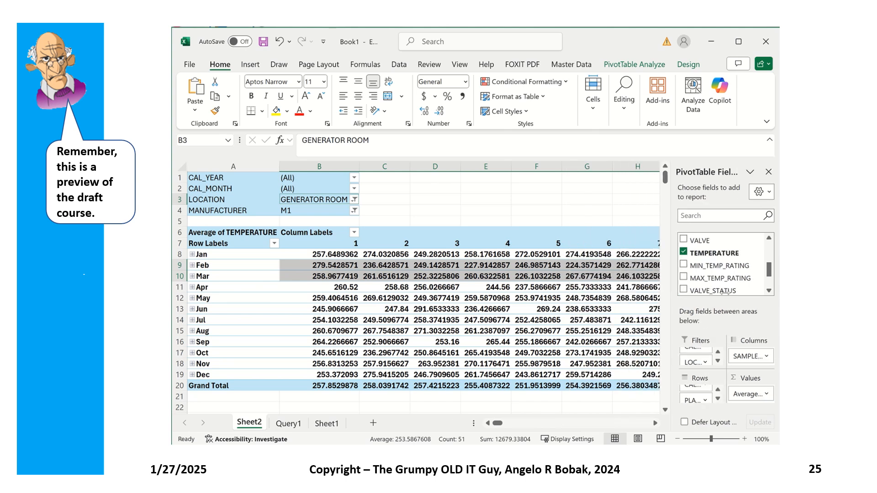